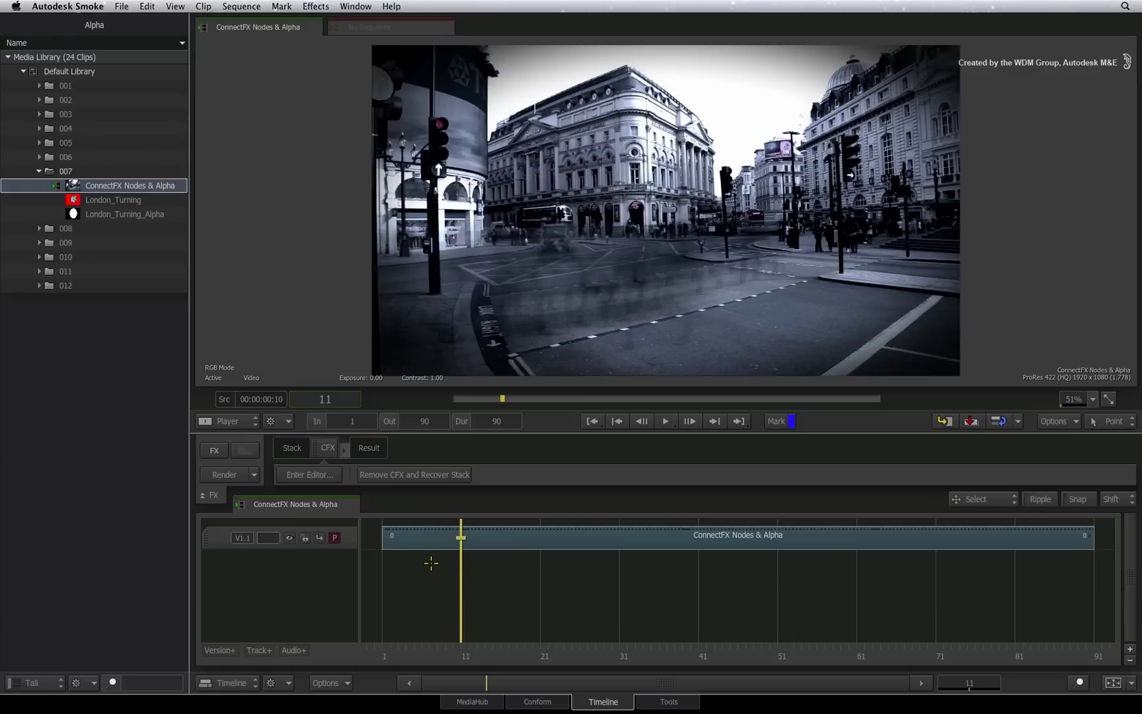
Enter the ConnectFX editor for the ConnectFX Nodes & Alpha clip via CFX
left_click(321, 476)
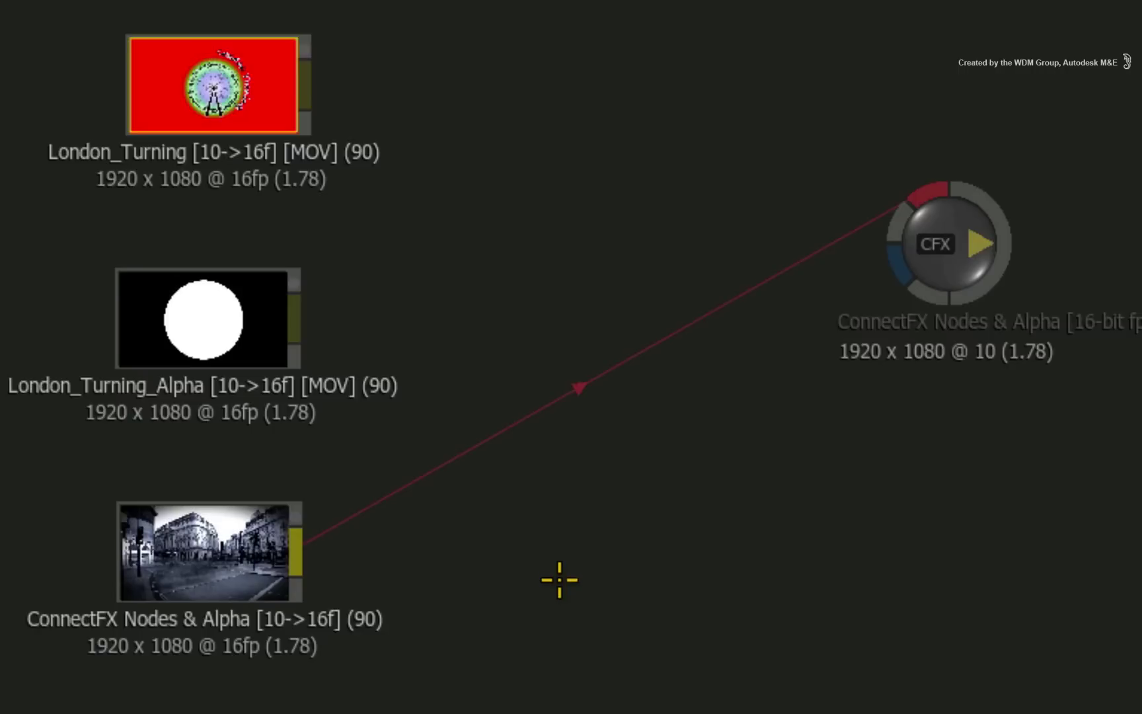
Select the London_Turning_Alpha node to preview its white-circle matte
left_click(238, 294)
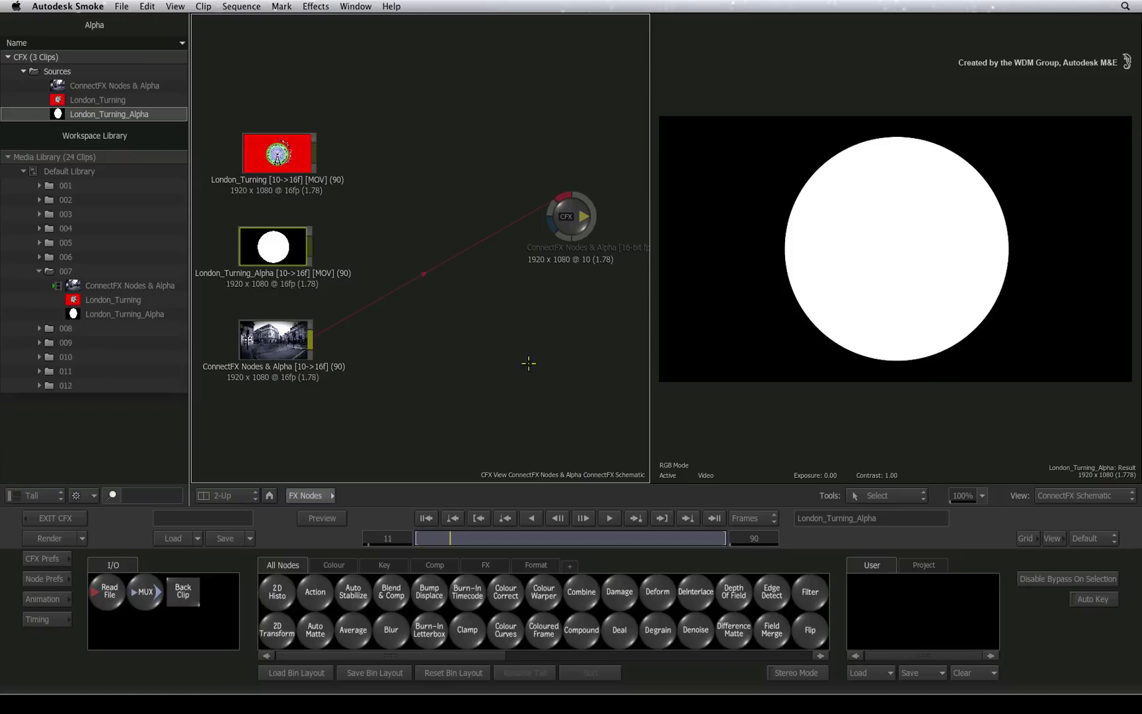
scroll(560, 592, "down", 5)
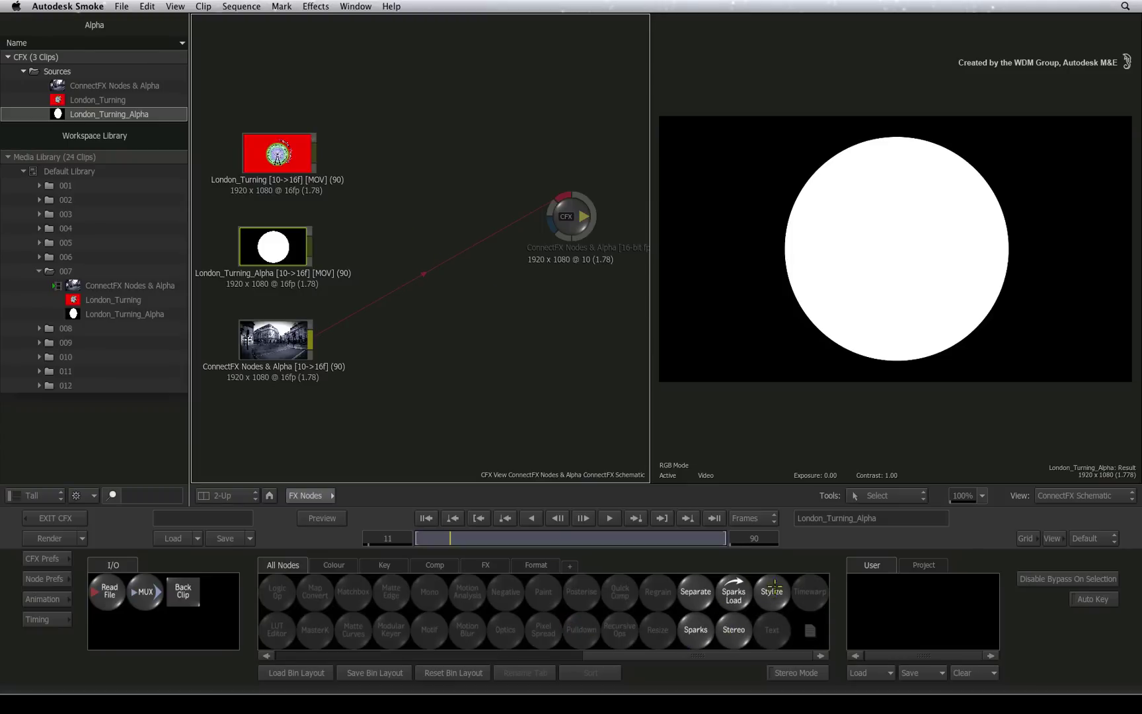
Attach a Stylize node to London_Turning_Alpha with higher Density, Length and Thickness
mouse_move(771, 591)
left_mouse_down()
mouse_move(353, 224)
mouse_move(375, 244)
left_mouse_up()
double_click(374, 244)
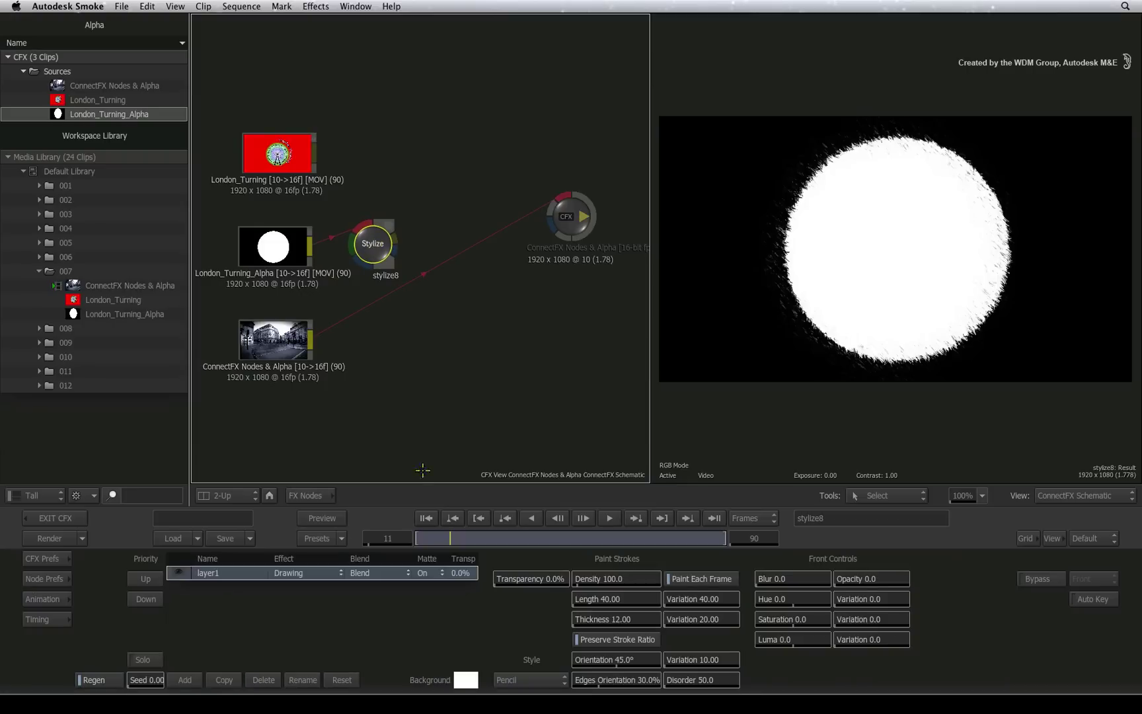
mouse_move(658, 581)
left_mouse_down()
mouse_move(625, 618)
mouse_move(657, 618)
mouse_move(655, 598)
mouse_move(624, 597)
mouse_move(607, 619)
left_mouse_up()
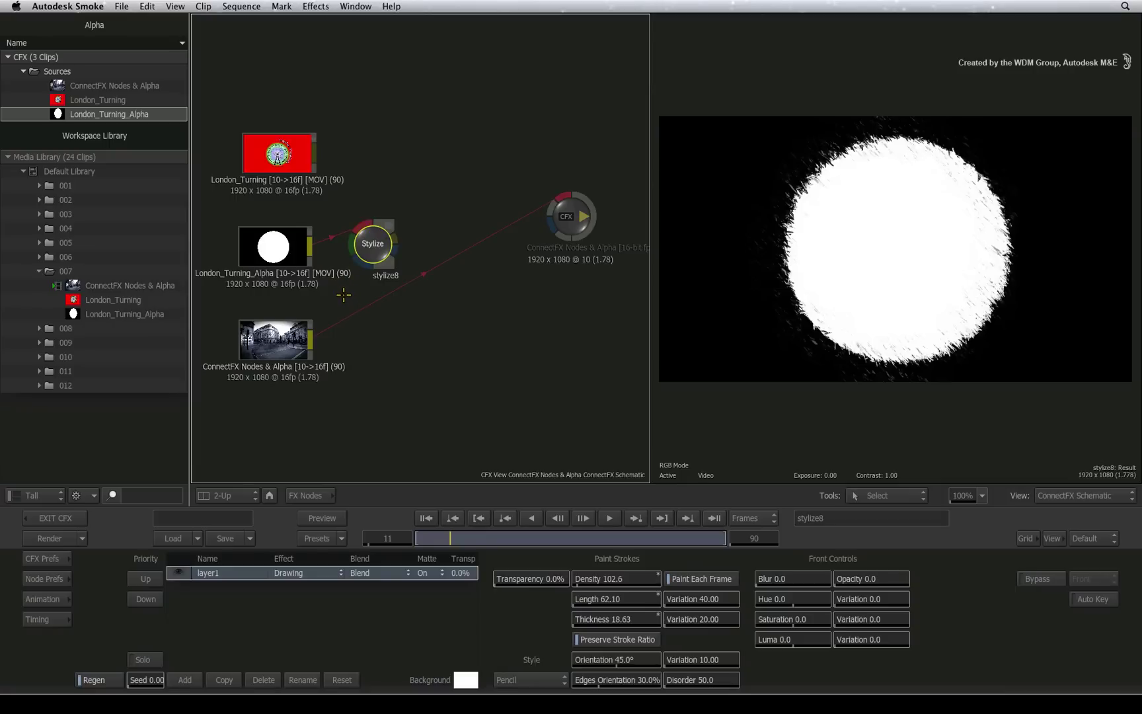
left_click(269, 495)
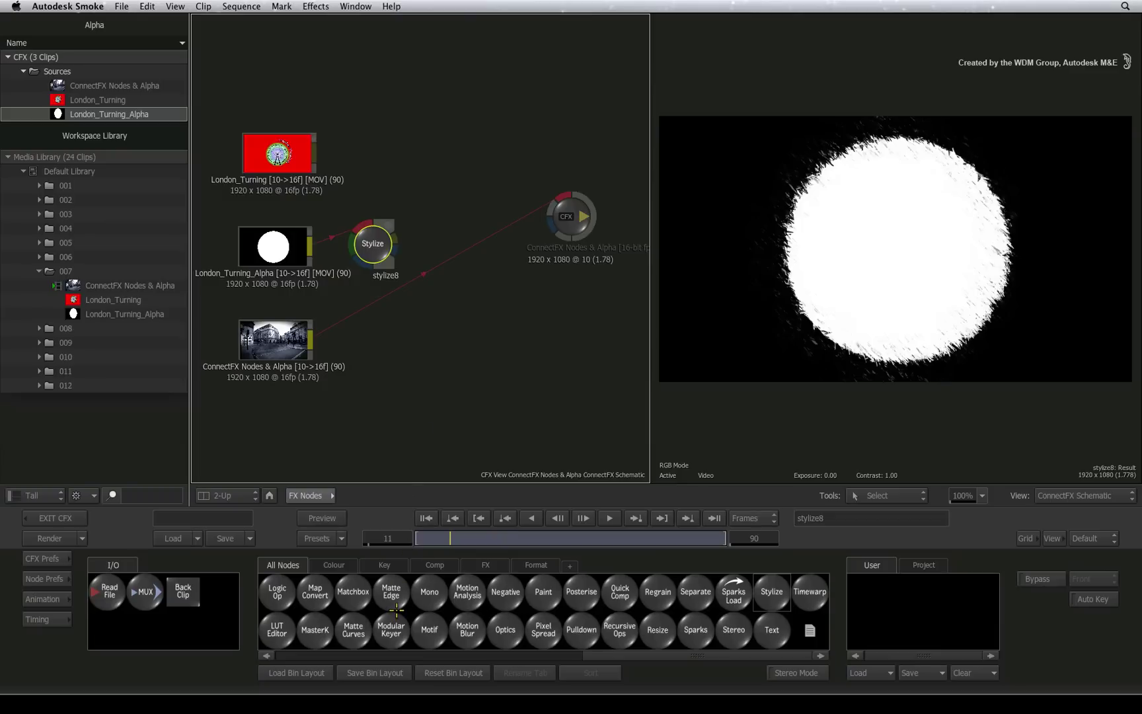
scroll(396, 609, "up", 5)
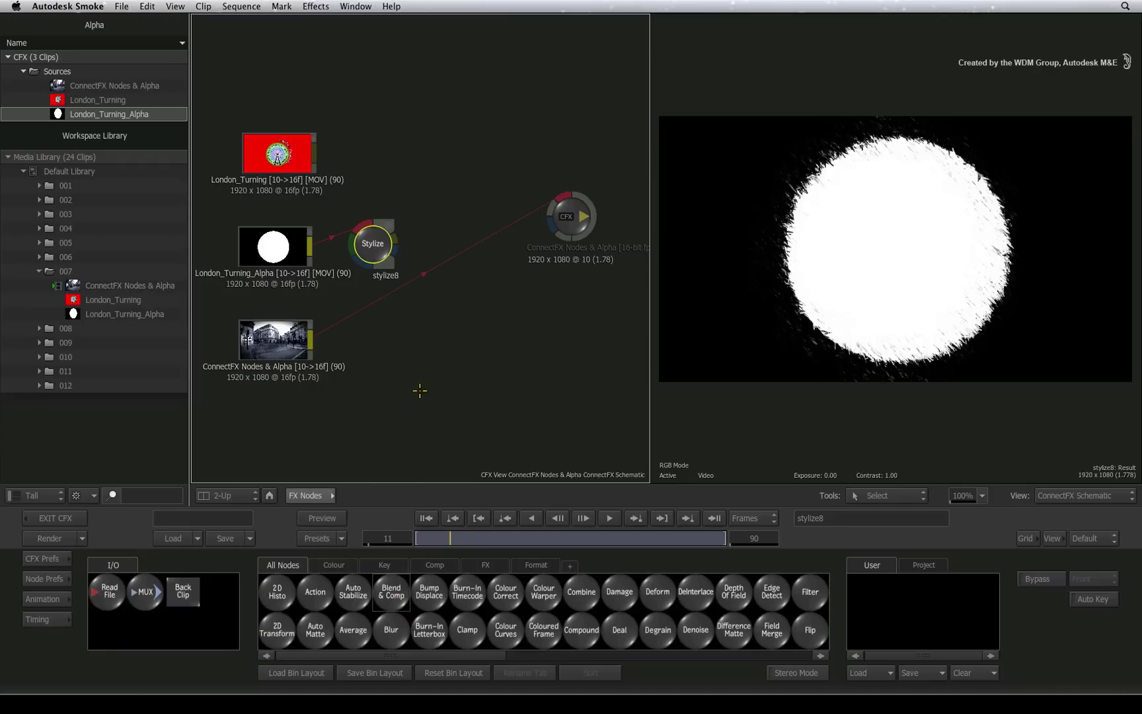
Add and position blendcomp9, then connect London_Turning's output to it
left_click_drag(393, 602, 446, 304)
left_click_drag(621, 117, 627, 194)
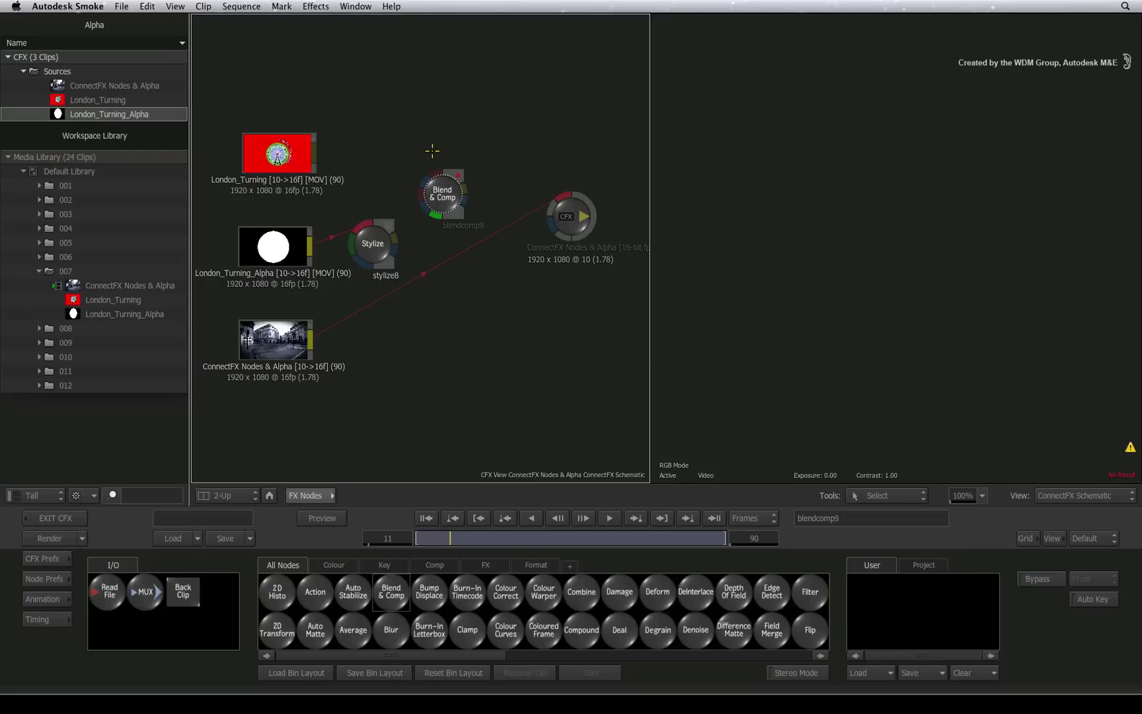
mouse_move(320, 140)
left_mouse_down()
mouse_move(437, 166)
mouse_move(439, 178)
left_mouse_up()
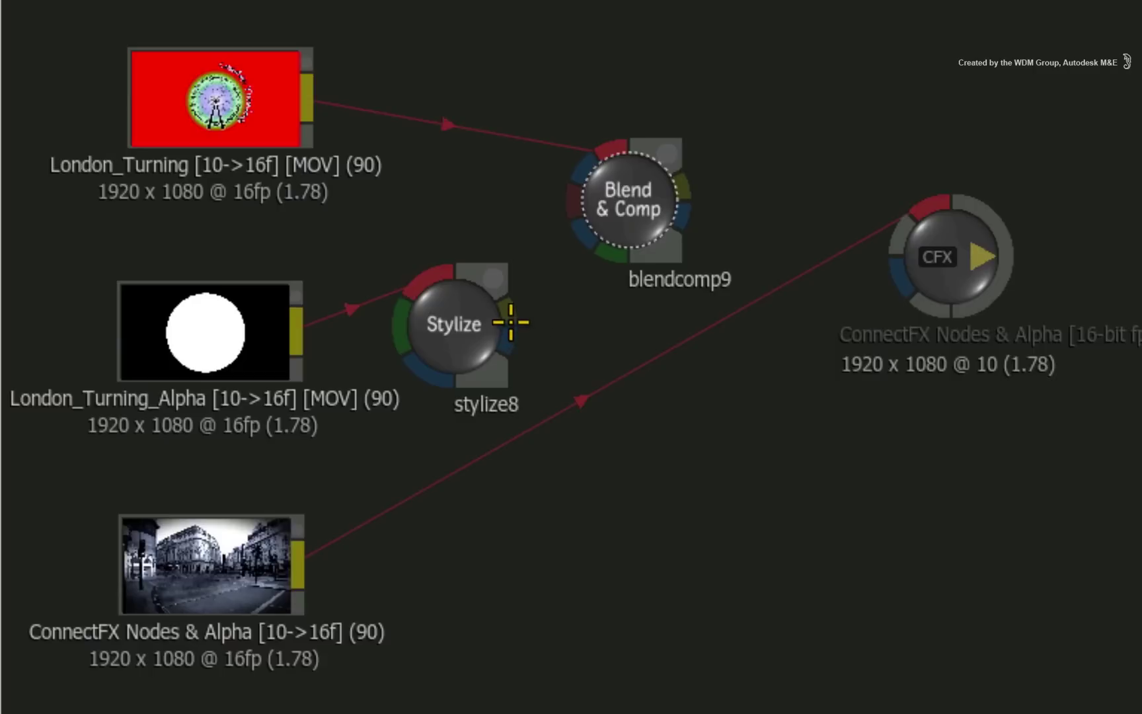
Connect the Stylize matte and street footage to blendcomp9's matte and background inputs
left_click_drag(508, 307, 555, 156)
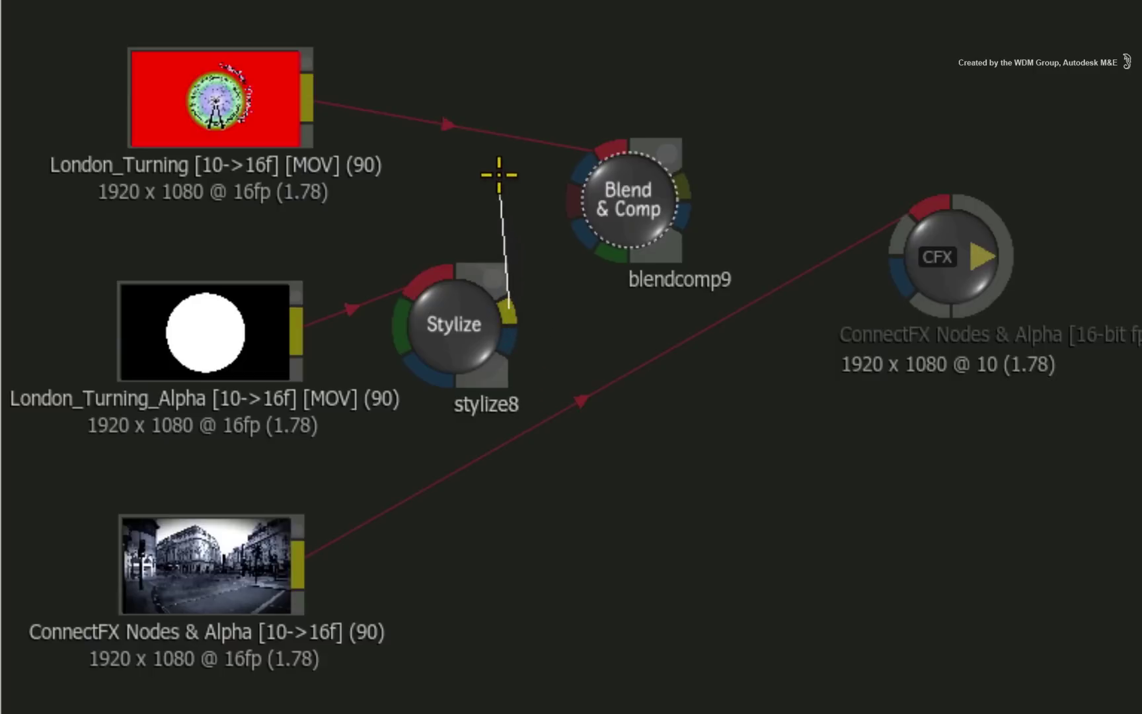
left_click_drag(555, 156, 580, 169)
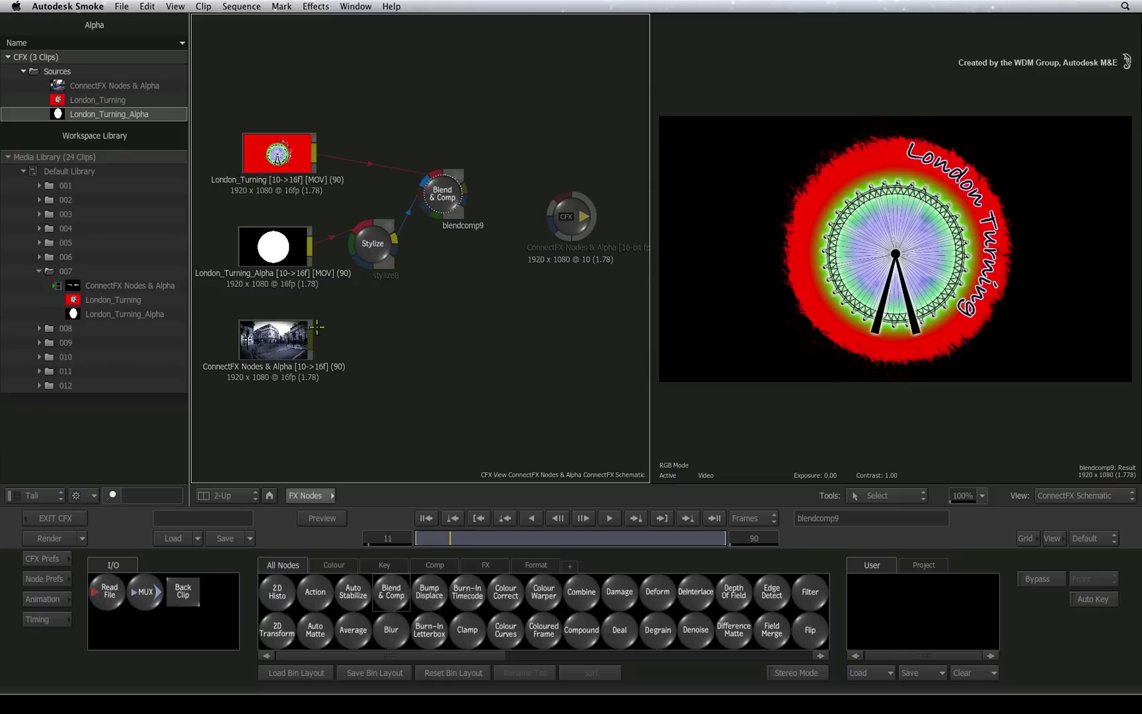
mouse_move(310, 336)
left_mouse_down()
mouse_move(441, 234)
mouse_move(438, 214)
left_mouse_up()
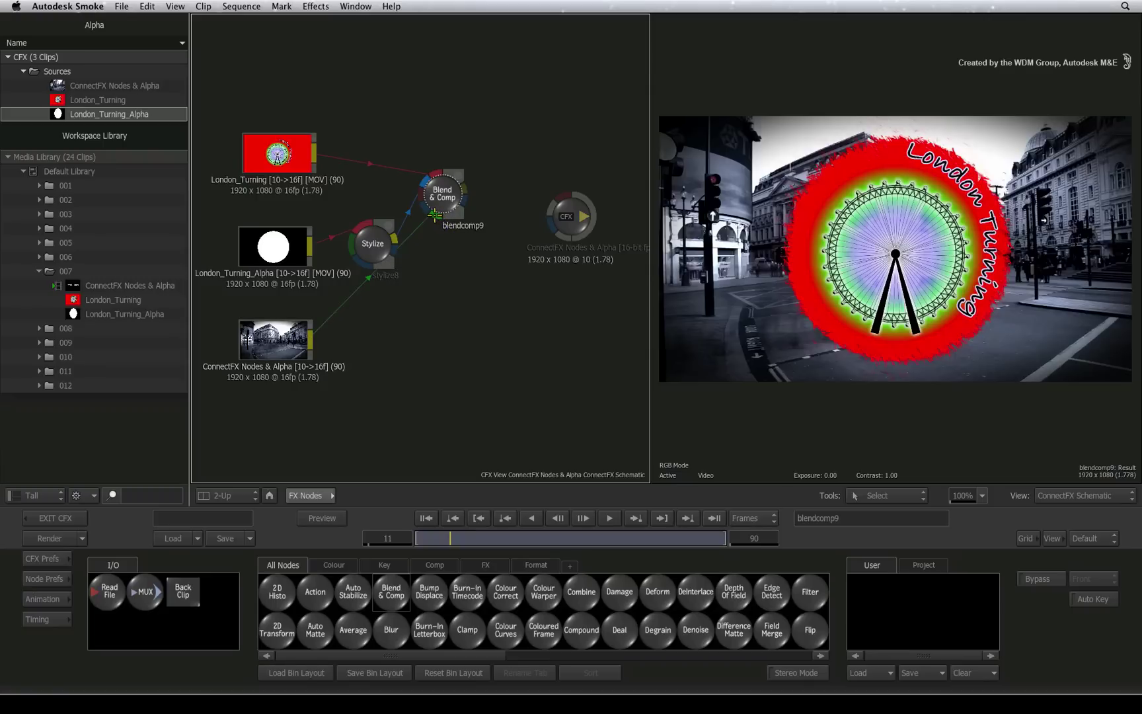
Rearrange the nodes and wire blendcomp9's result into the ConnectFX output
left_click_drag(372, 243, 361, 223)
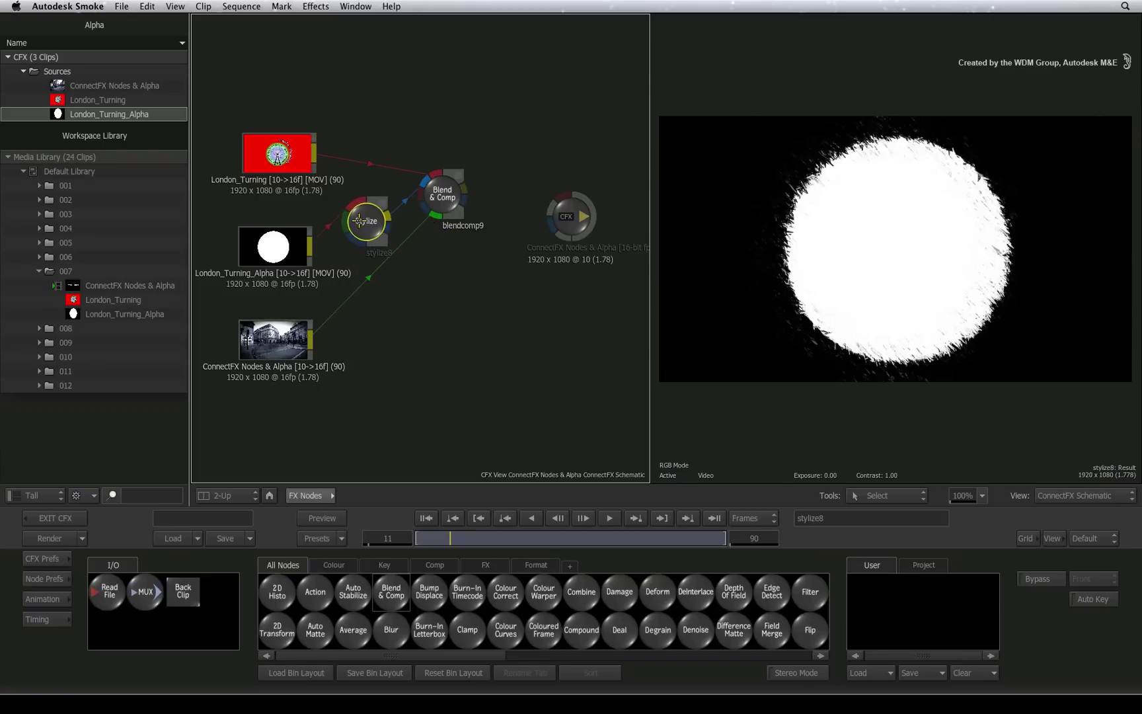
left_click(443, 193)
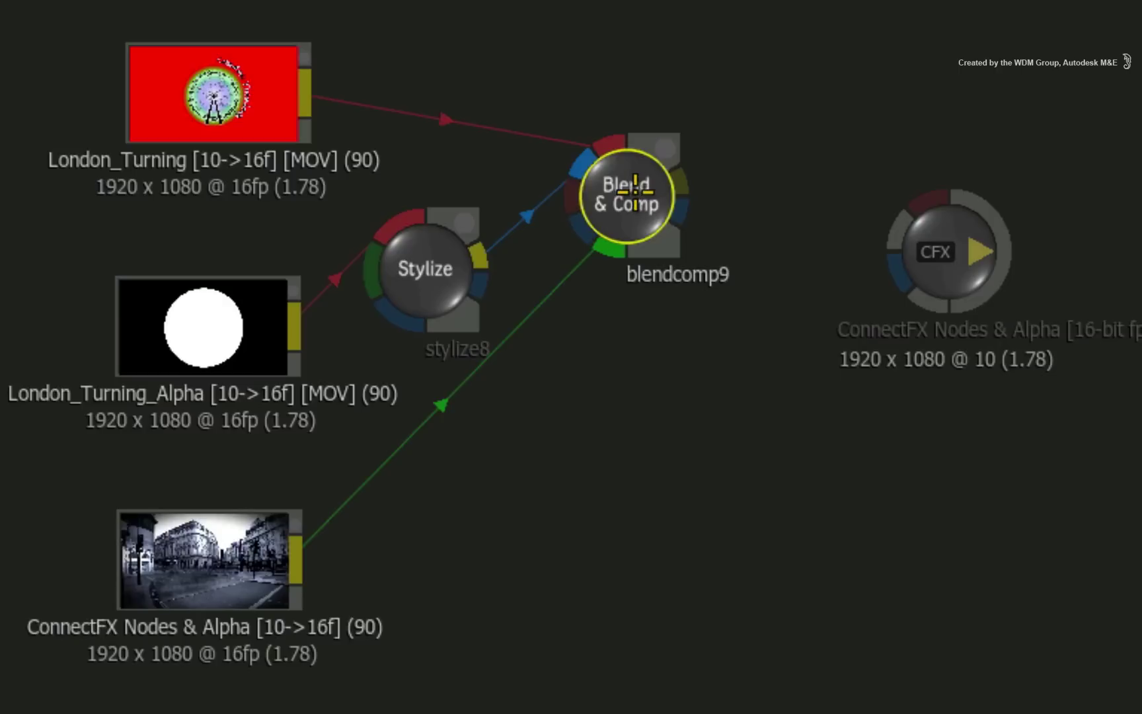
mouse_move(671, 167)
left_mouse_down()
mouse_move(721, 183)
mouse_move(924, 189)
left_mouse_up()
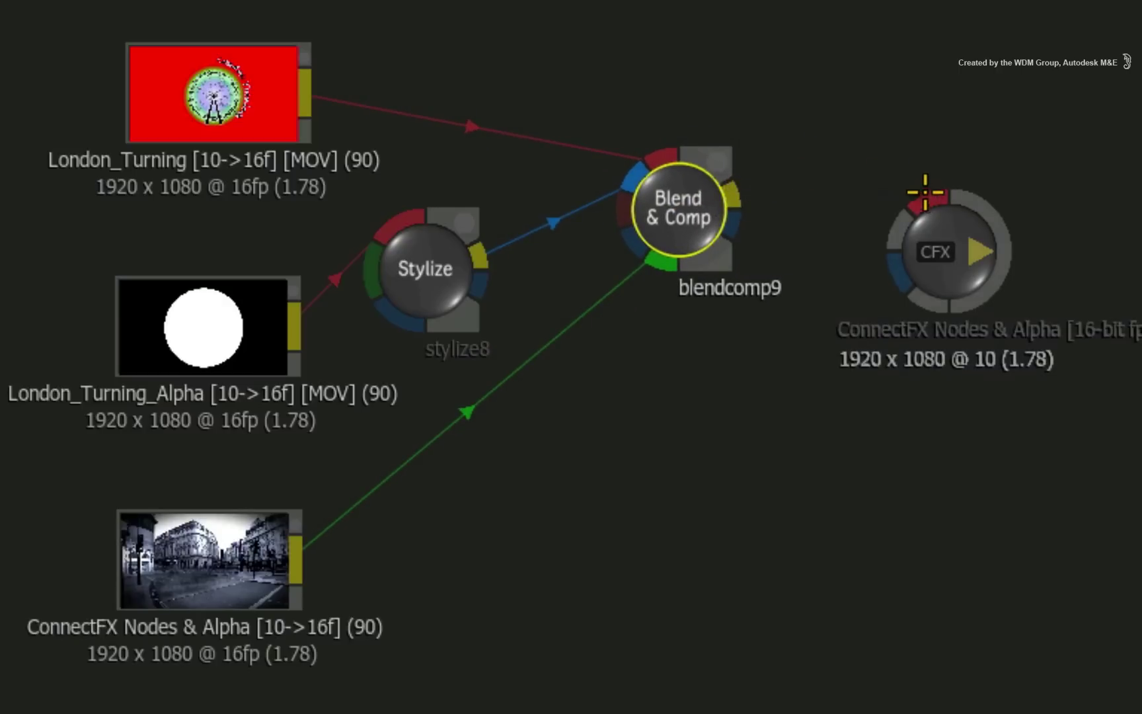
left_click_drag(689, 215, 727, 214)
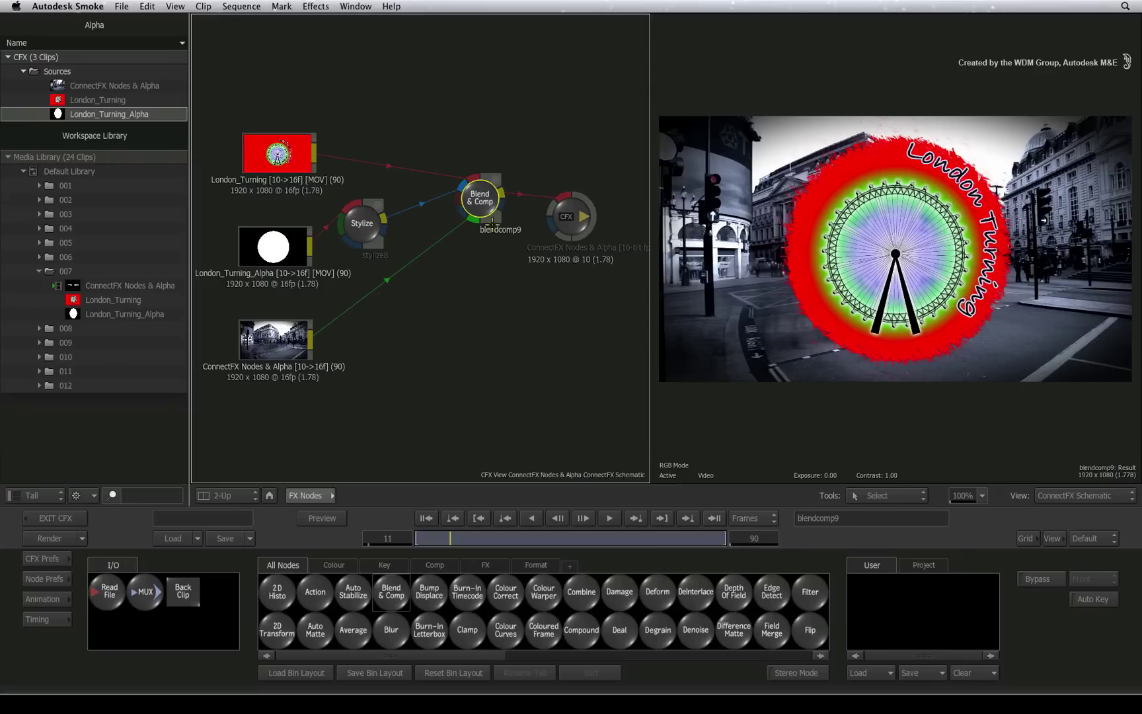
Add a 2D Transform node and cut the logo and alpha links into Blend & Comp
left_click_drag(482, 200, 493, 180)
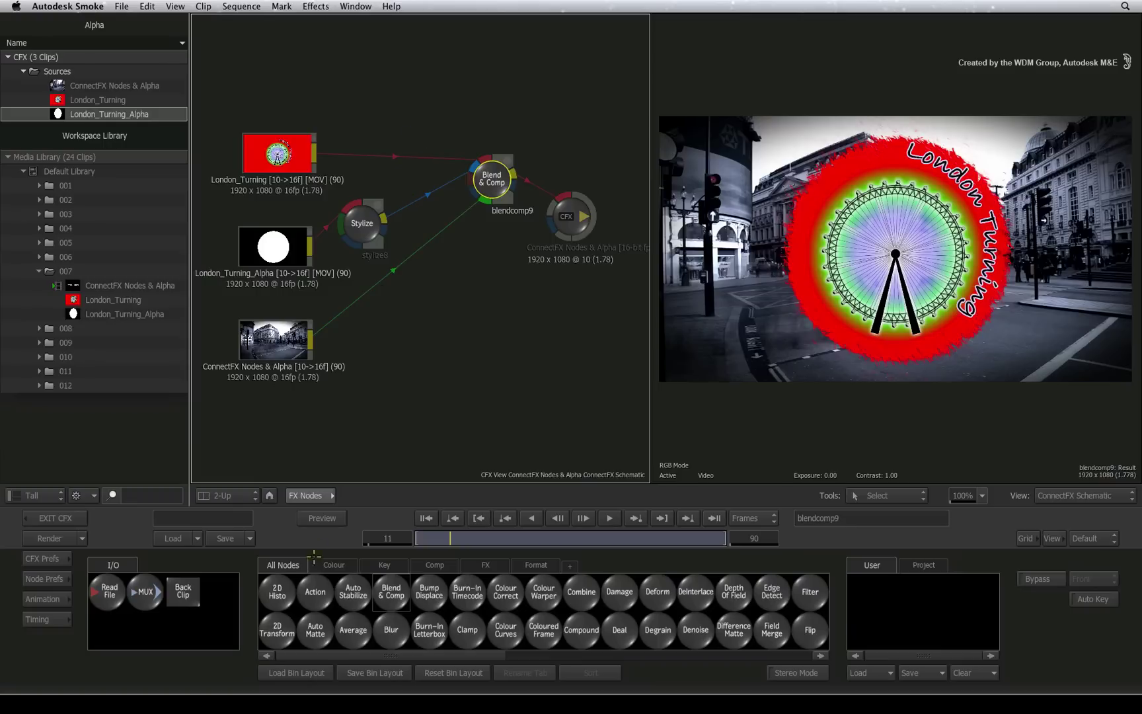
mouse_move(277, 629)
left_mouse_down()
mouse_move(578, 169)
mouse_move(561, 207)
left_mouse_up()
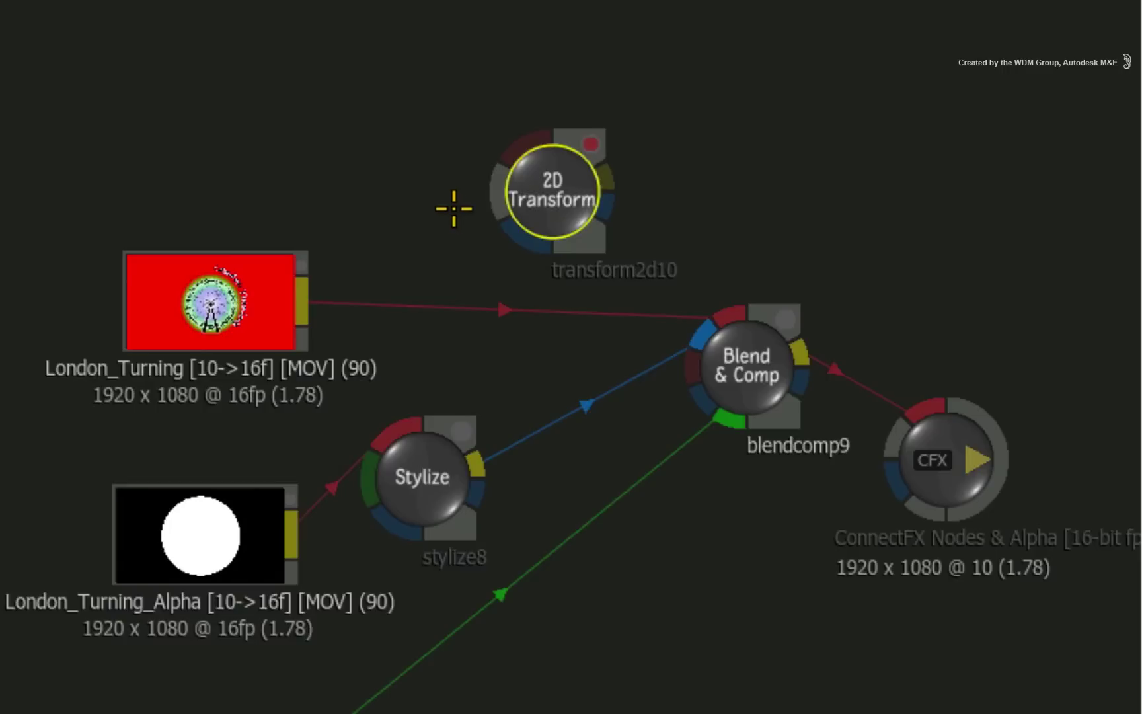
left_click_drag(510, 275, 615, 499)
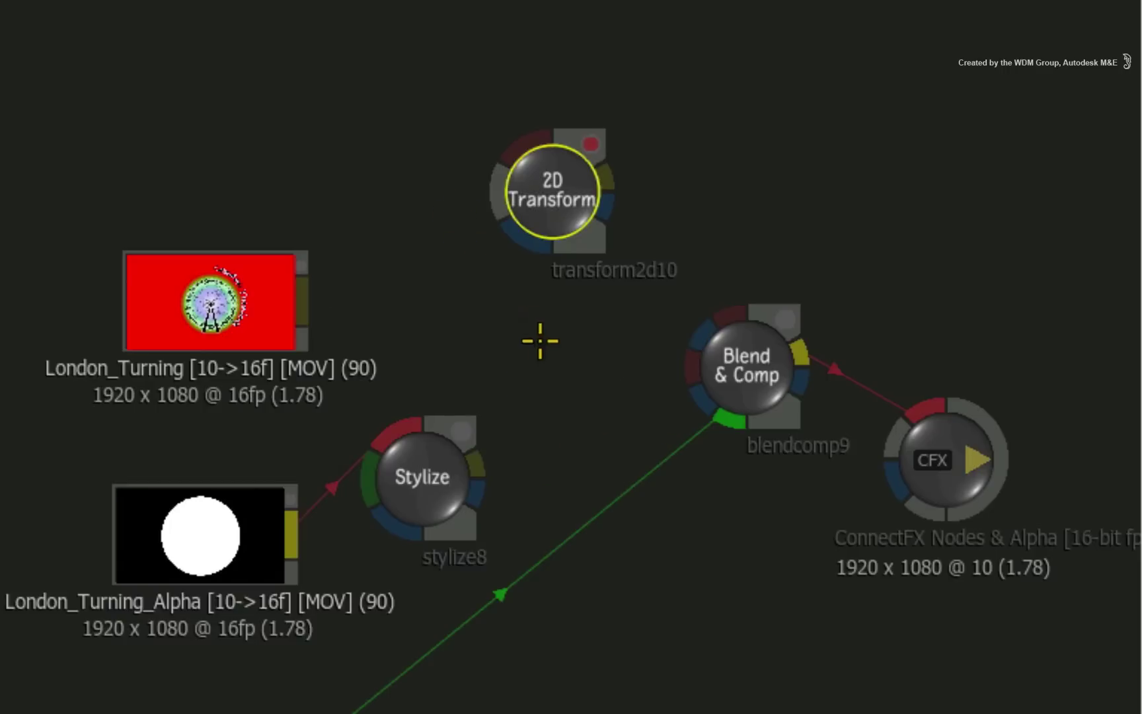
left_click_drag(536, 196, 527, 296)
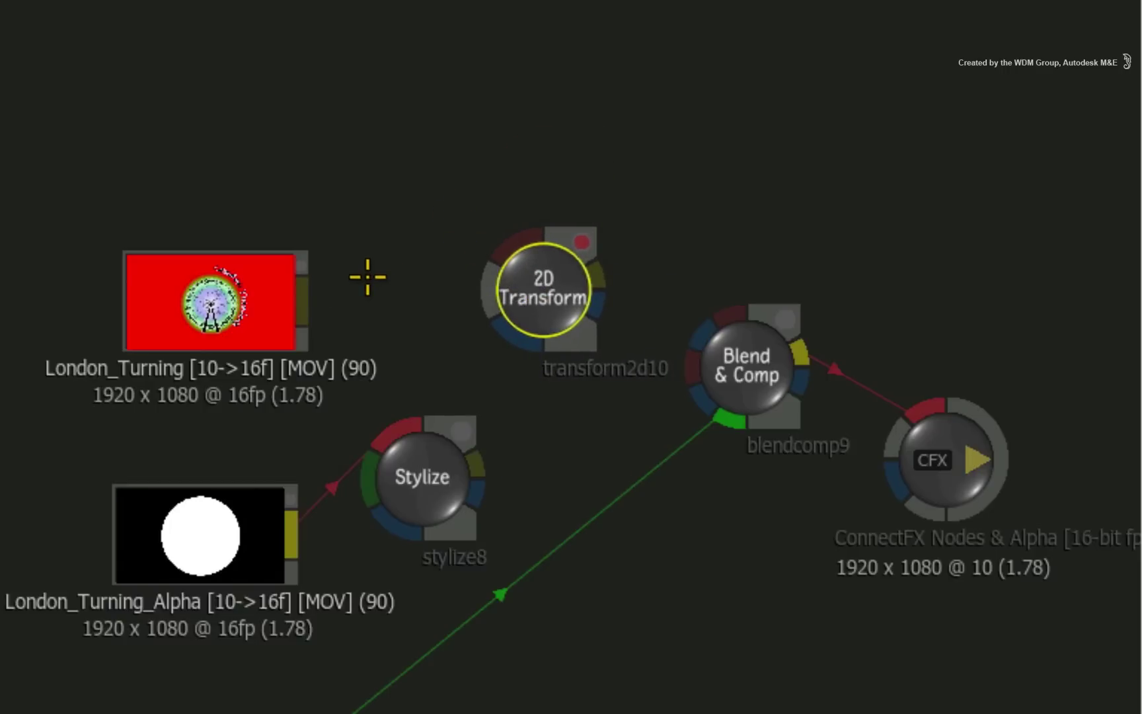
Connect London_Turning to the 2D Transform front input and Stylize to its matte
left_click_drag(301, 295, 511, 239)
left_click_drag(477, 463, 520, 338)
left_click_drag(540, 290, 562, 290)
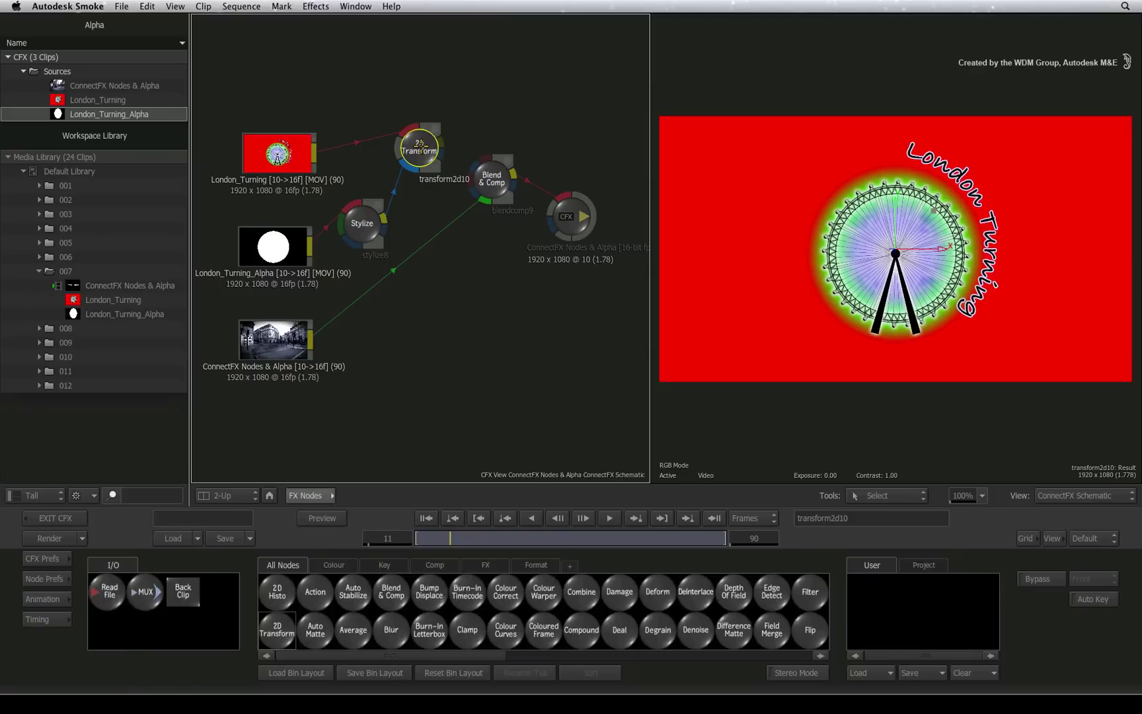
Set the 2D Transform Position X to 403 and Rotation Y to -44
double_click(419, 151)
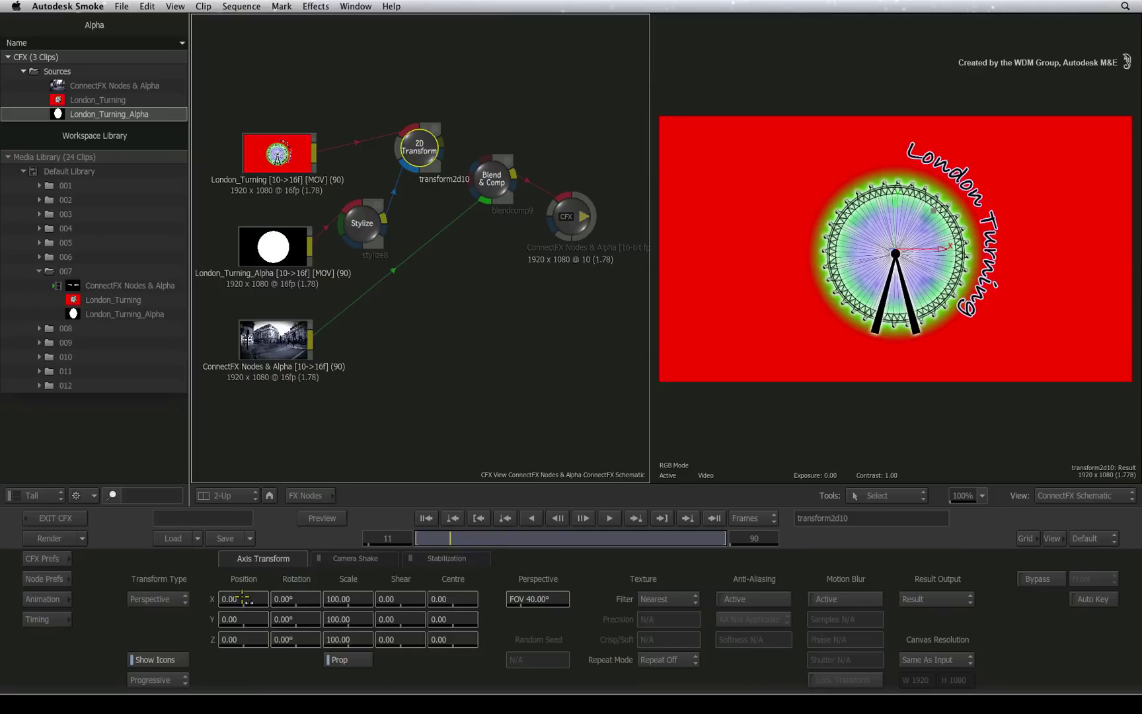
left_click_drag(243, 600, 377, 573)
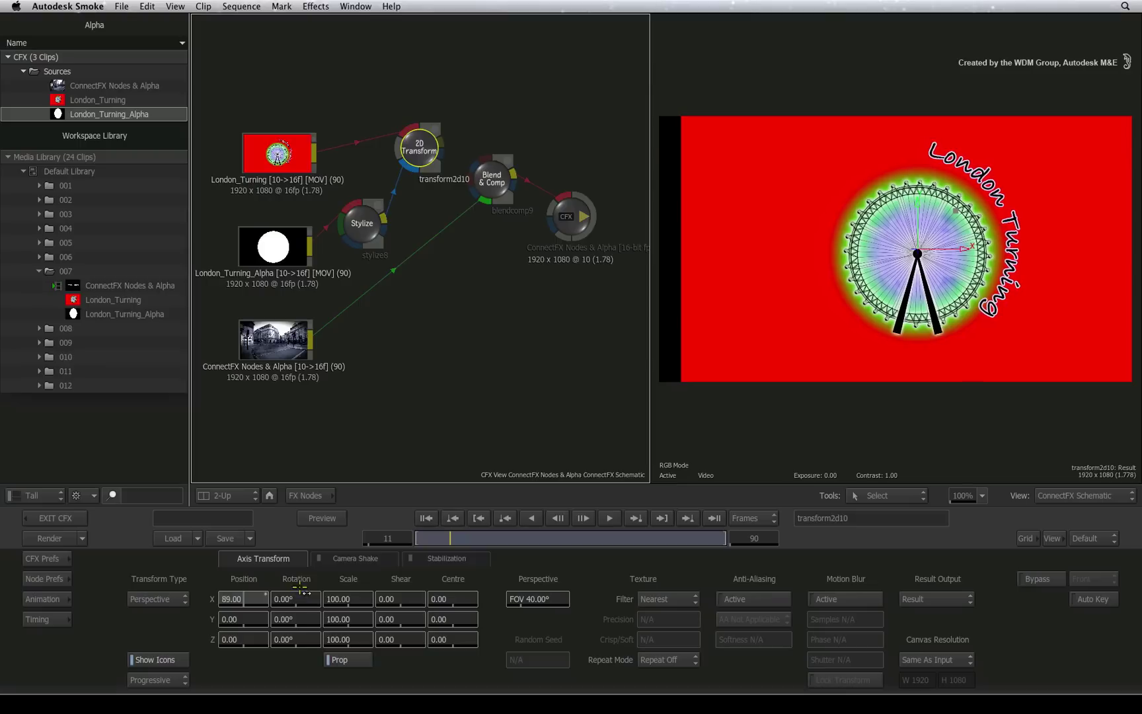
left_click_drag(294, 619, 294, 619)
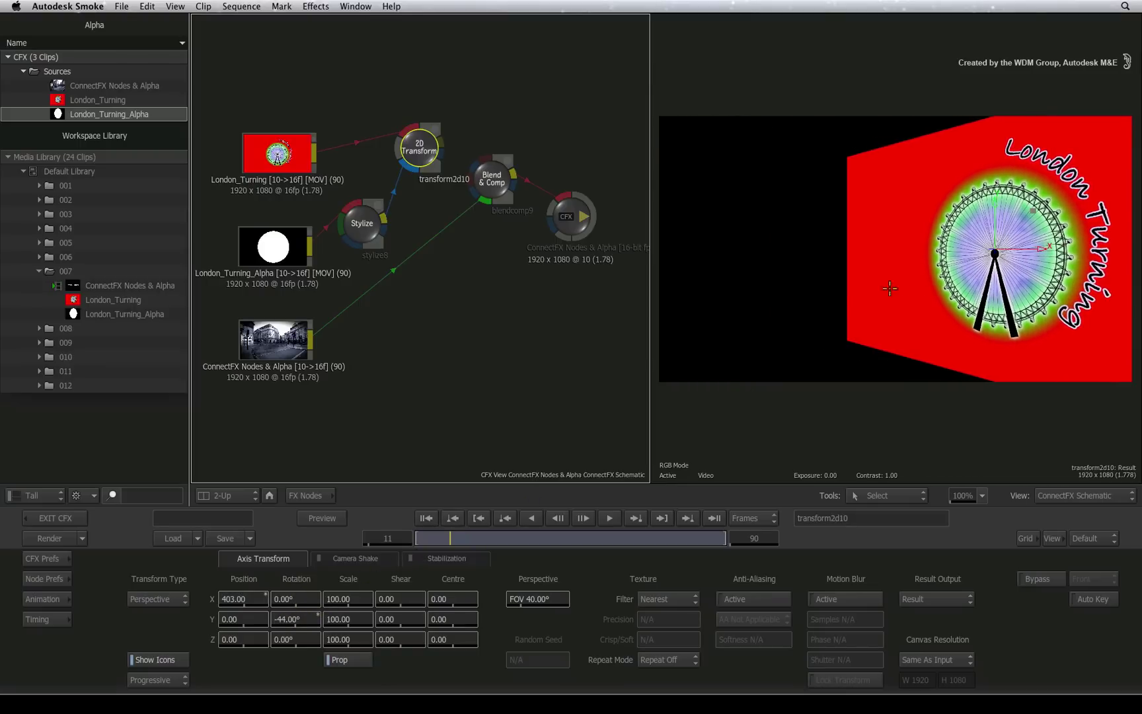
Cycle the viewer between Result and OutMatte with F4 to check the transformed matte
key("F4")
key("F4")
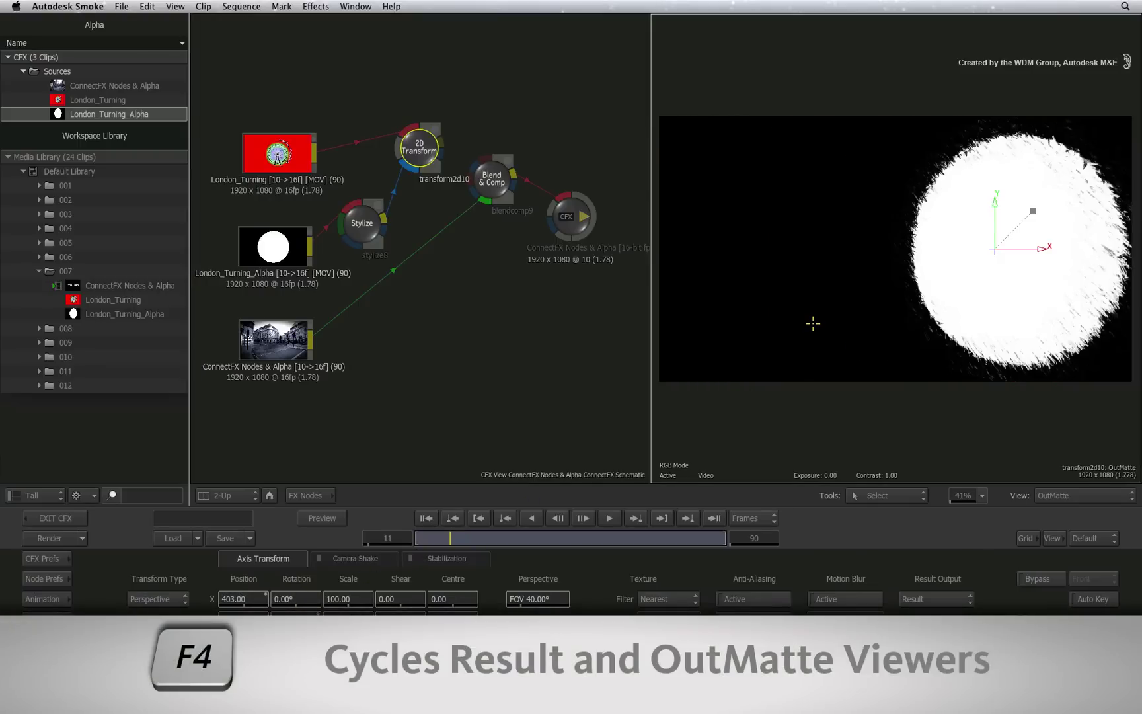
key("F4")
key("F4")
key("F4")
key("F4")
key("F4")
key("F4")
key("F4")
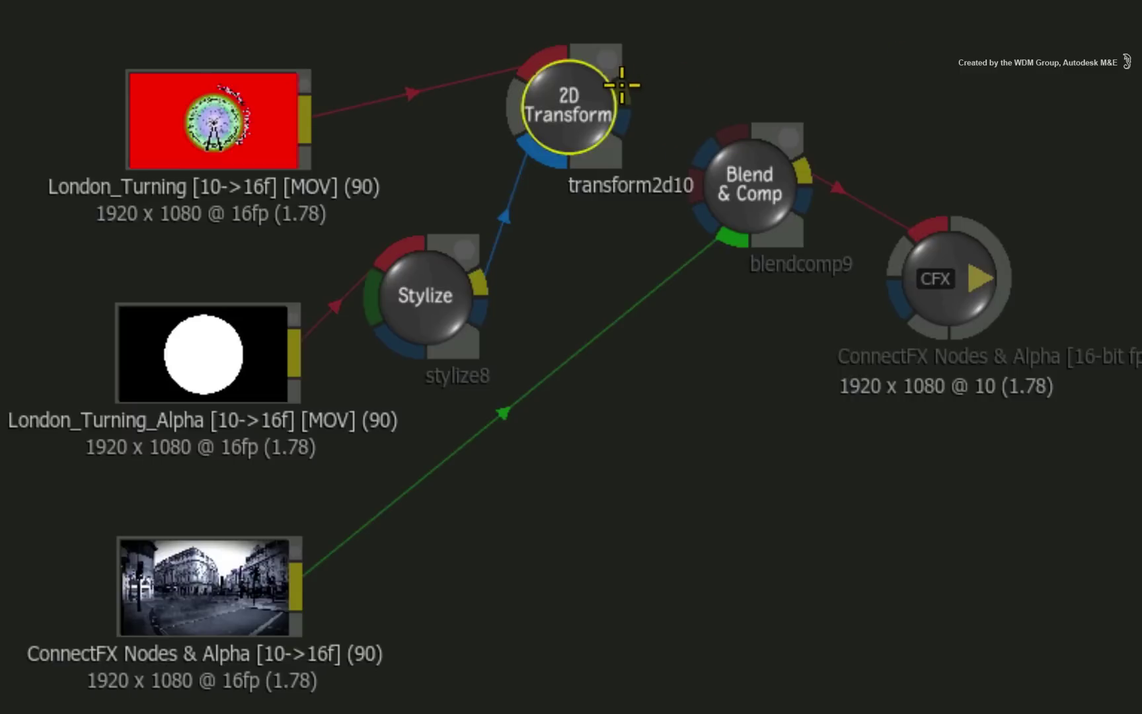
Link the 2D Transform output and matte to Blend & Comp's front and matte inputs
mouse_move(624, 97)
left_mouse_down()
mouse_move(731, 42)
mouse_move(737, 130)
left_mouse_up()
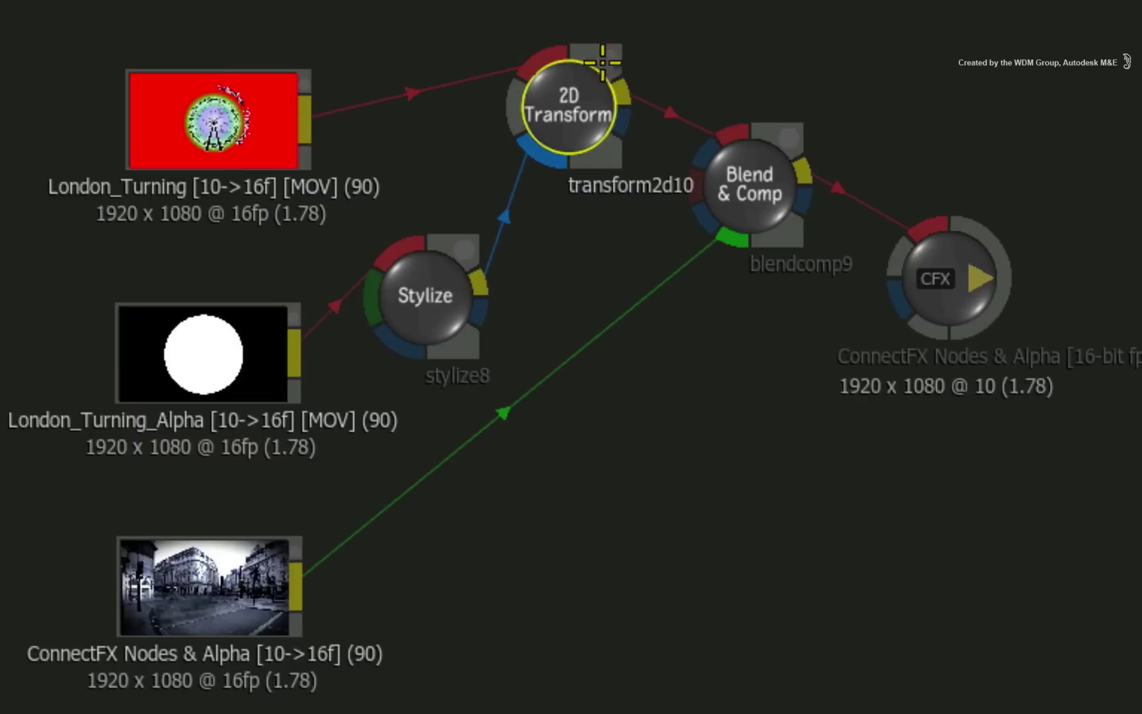
left_click_drag(627, 123, 626, 207)
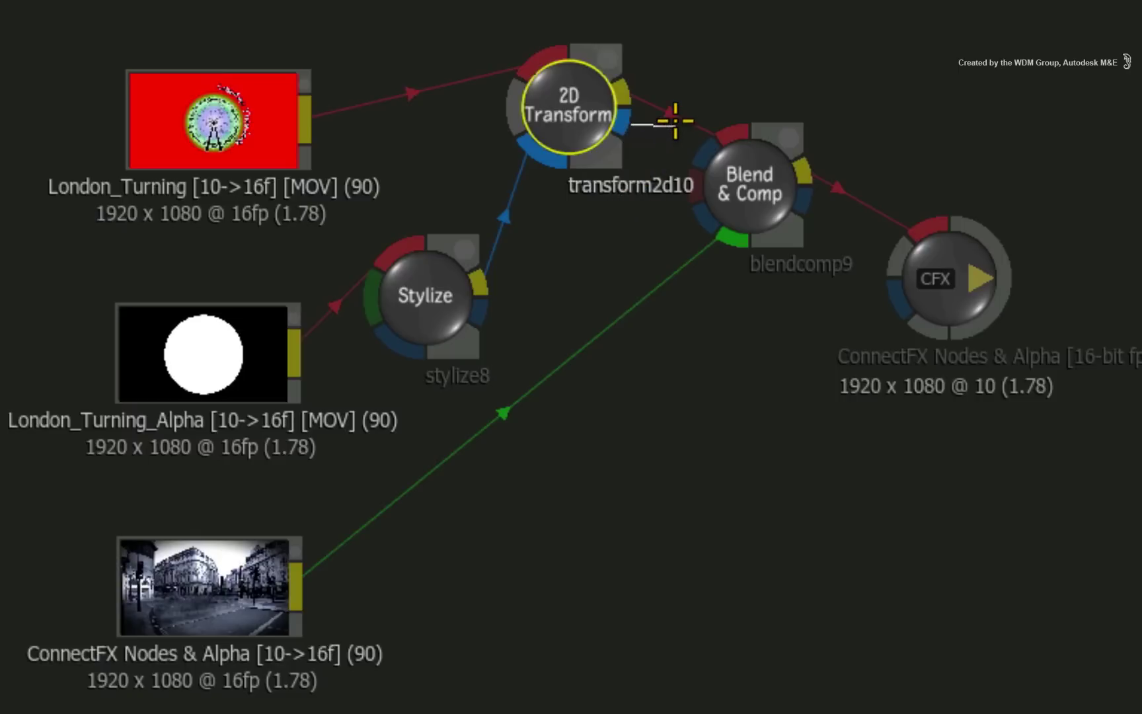
mouse_move(626, 207)
left_mouse_down()
mouse_move(698, 143)
mouse_move(705, 150)
left_mouse_up()
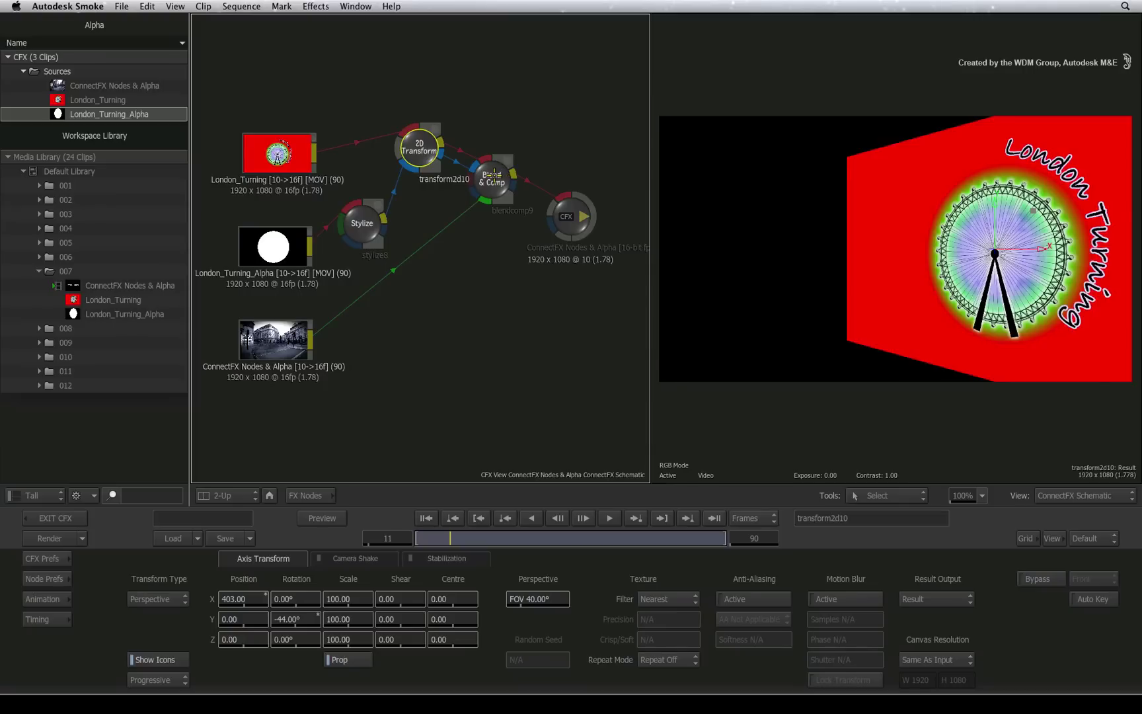
Review the Blend & Comp result showing the angled logo over the street
double_click(492, 178)
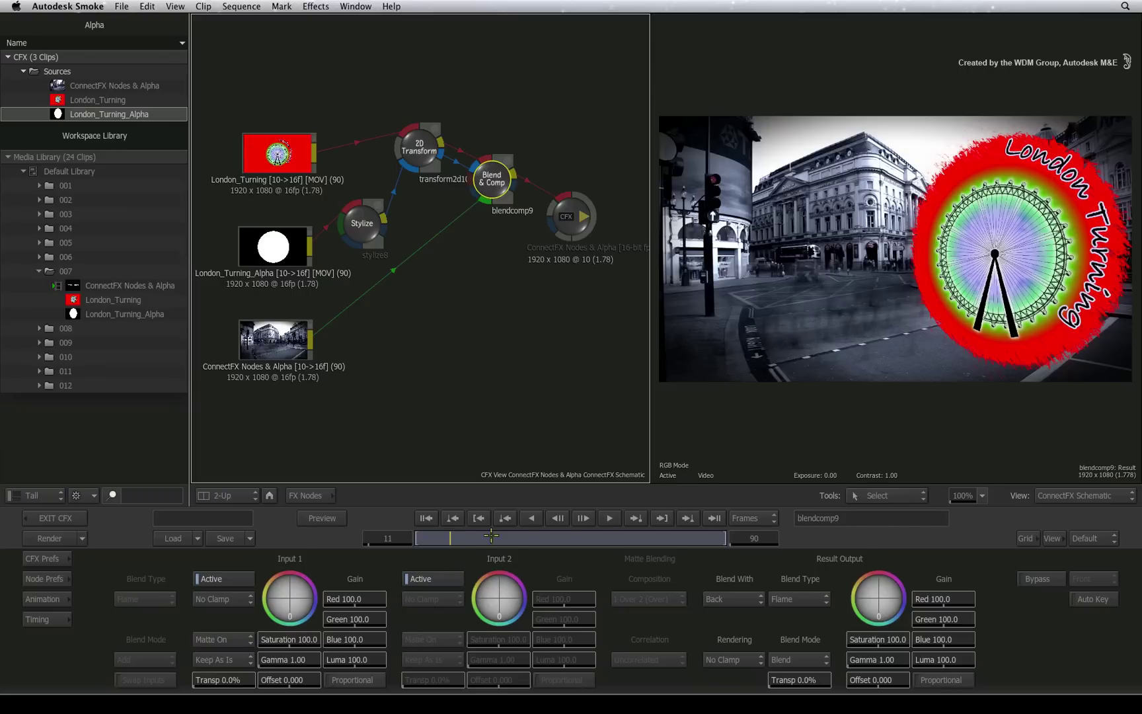
left_click(305, 495)
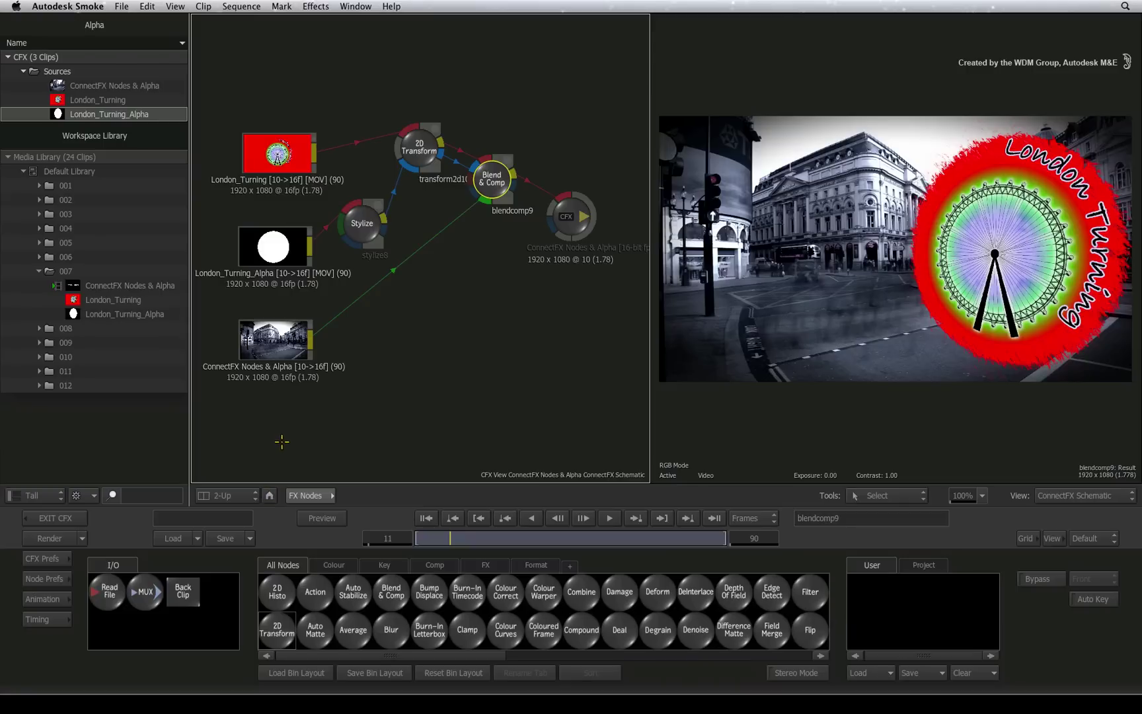